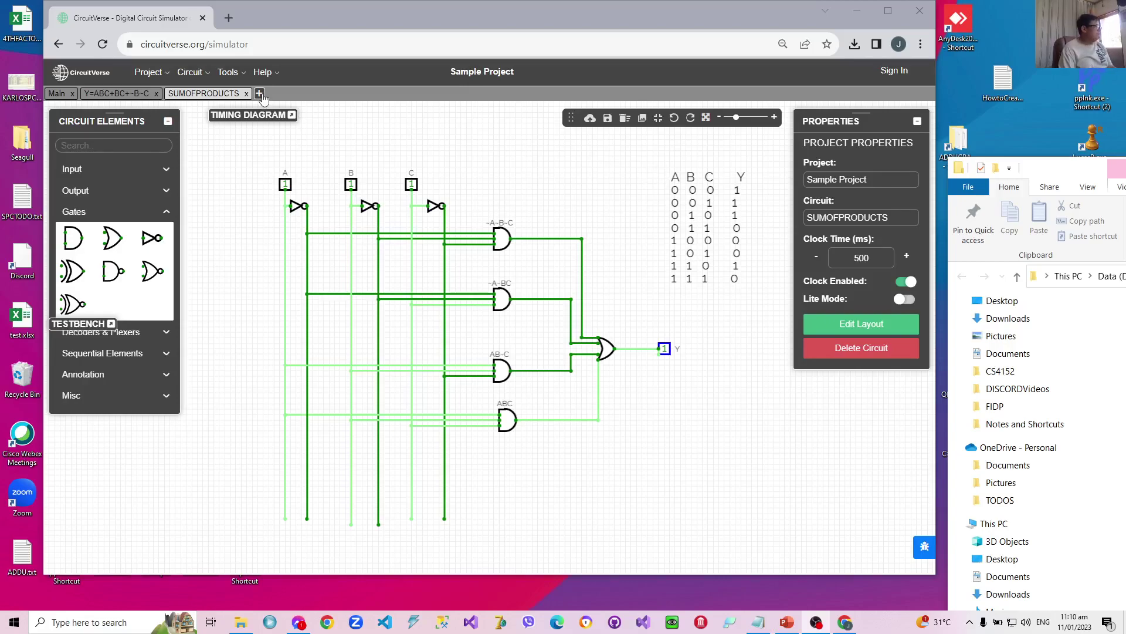
Create a new circuit named SUMOFPRODUCTS2
left_click(259, 94)
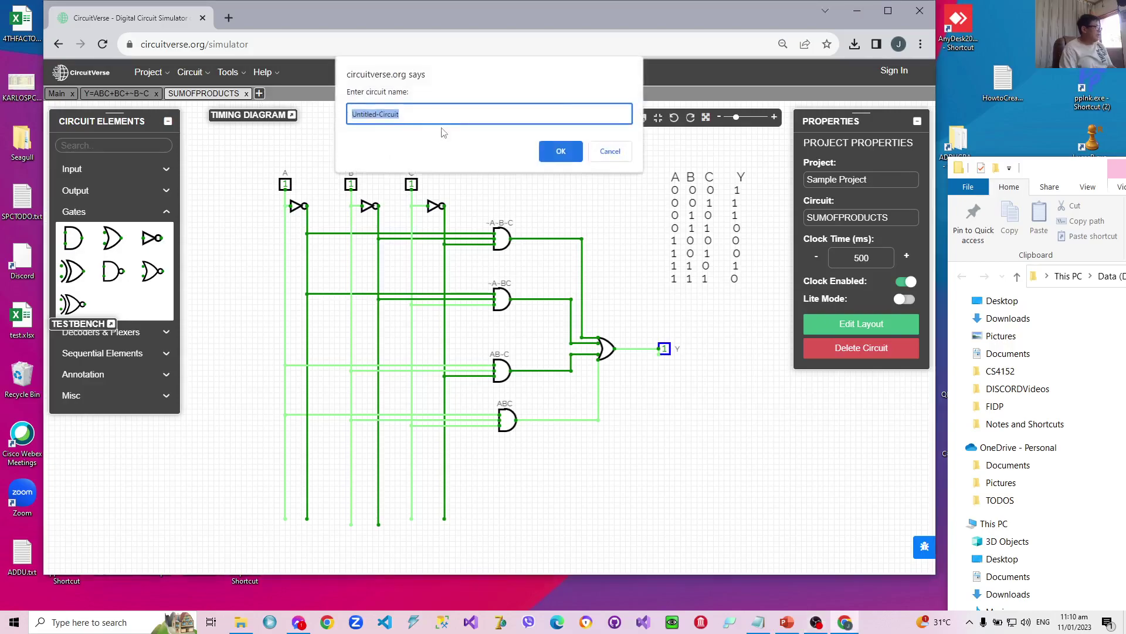
type("SUMO")
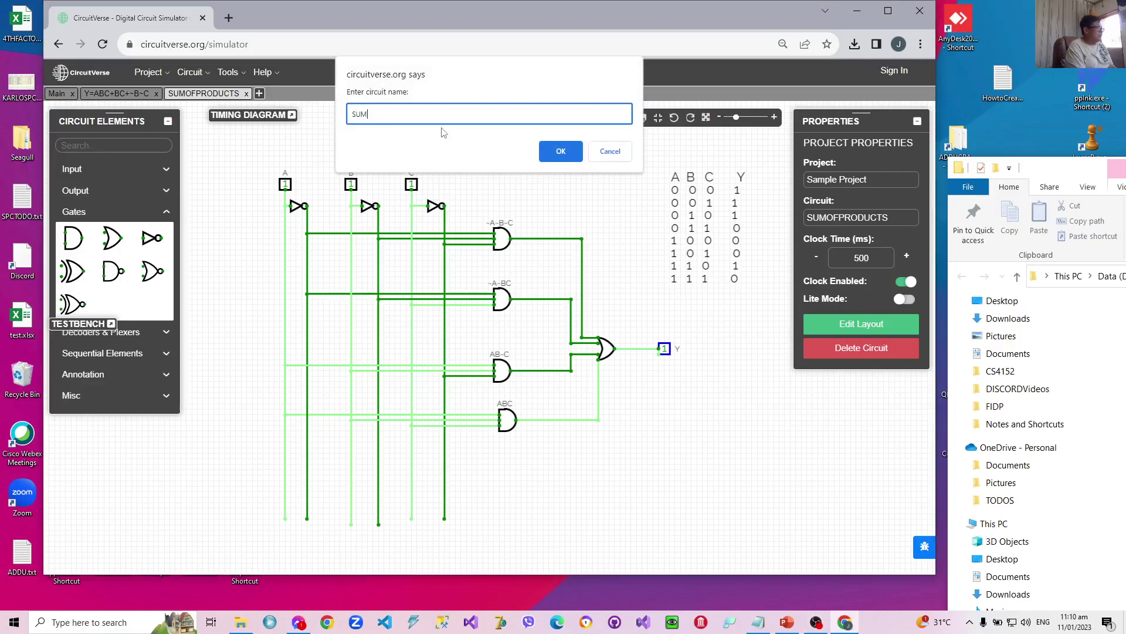
type("FPRODU")
type("CTS2")
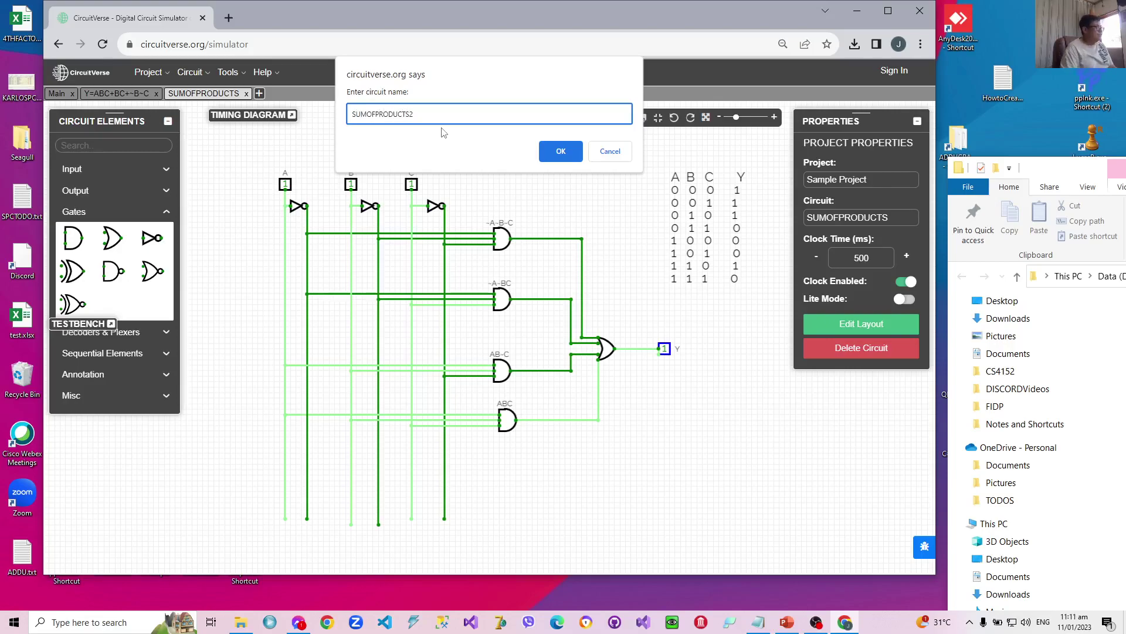
left_click(563, 154)
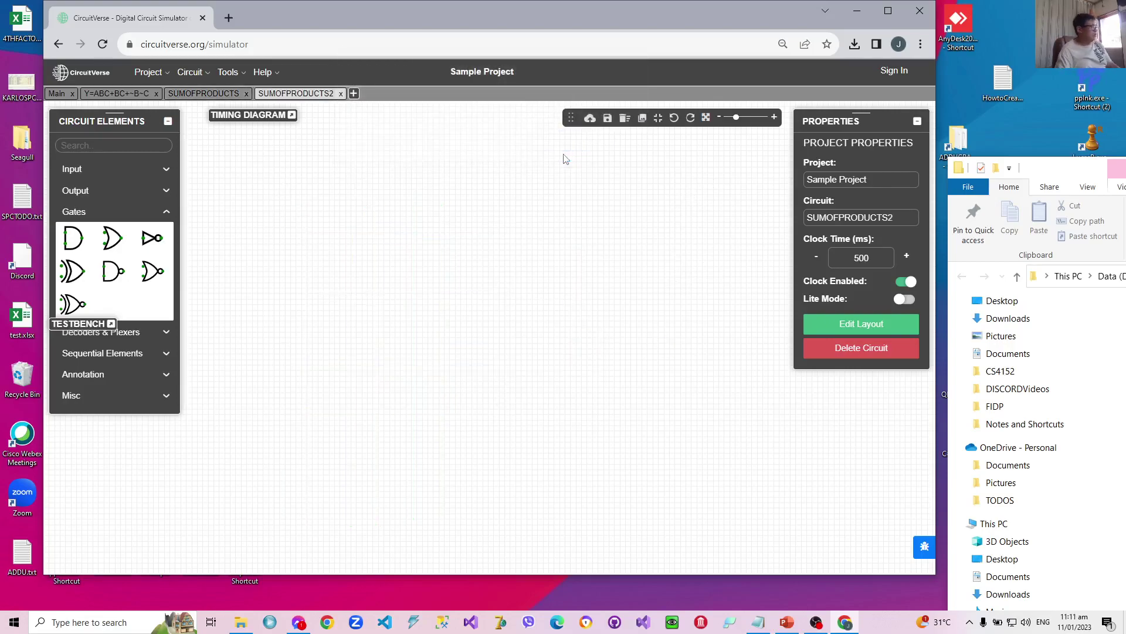
Copy the A, B, C, Y truth table text from SUMOFPRODUCTS and paste it onto SUMOFPRODUCTS2, shifted left
left_click(203, 93)
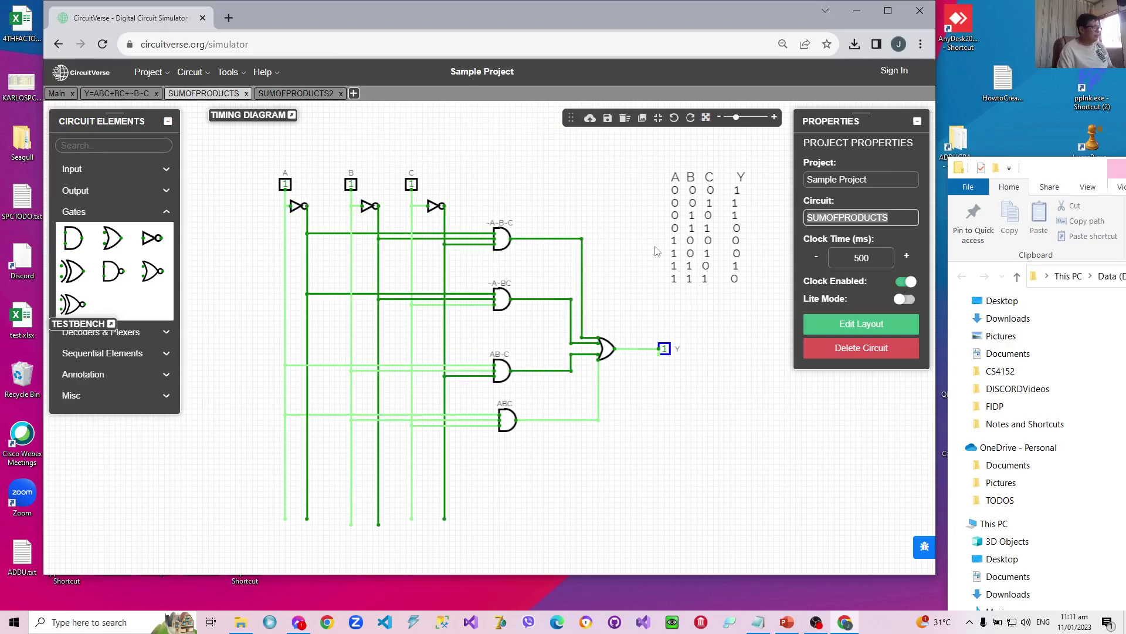
left_click(684, 198)
right_click(685, 198)
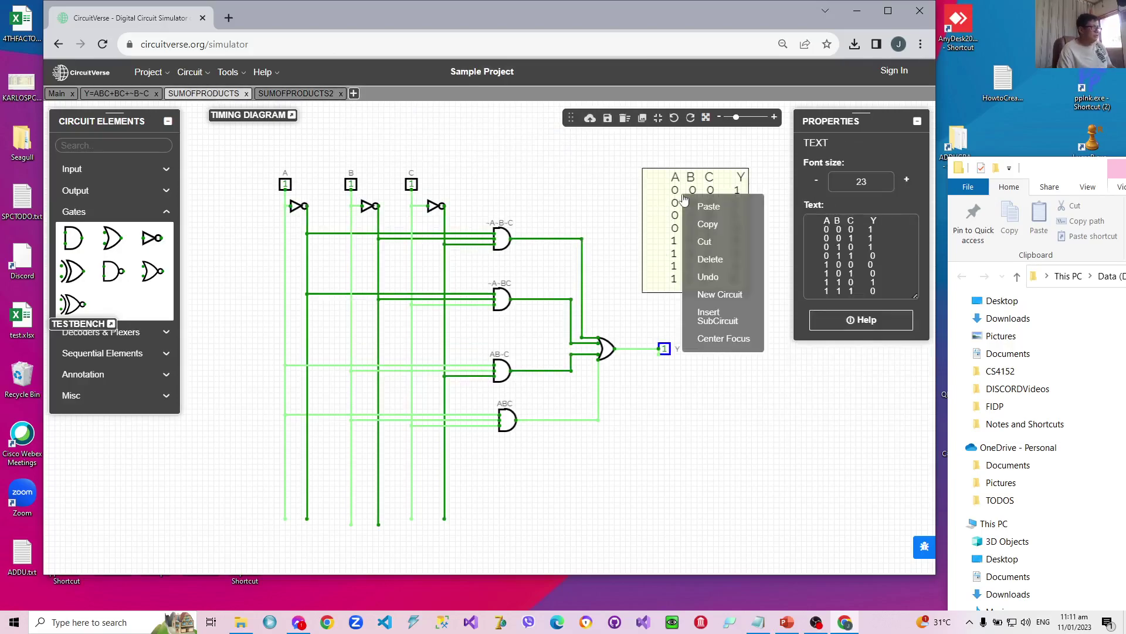
left_click(703, 218)
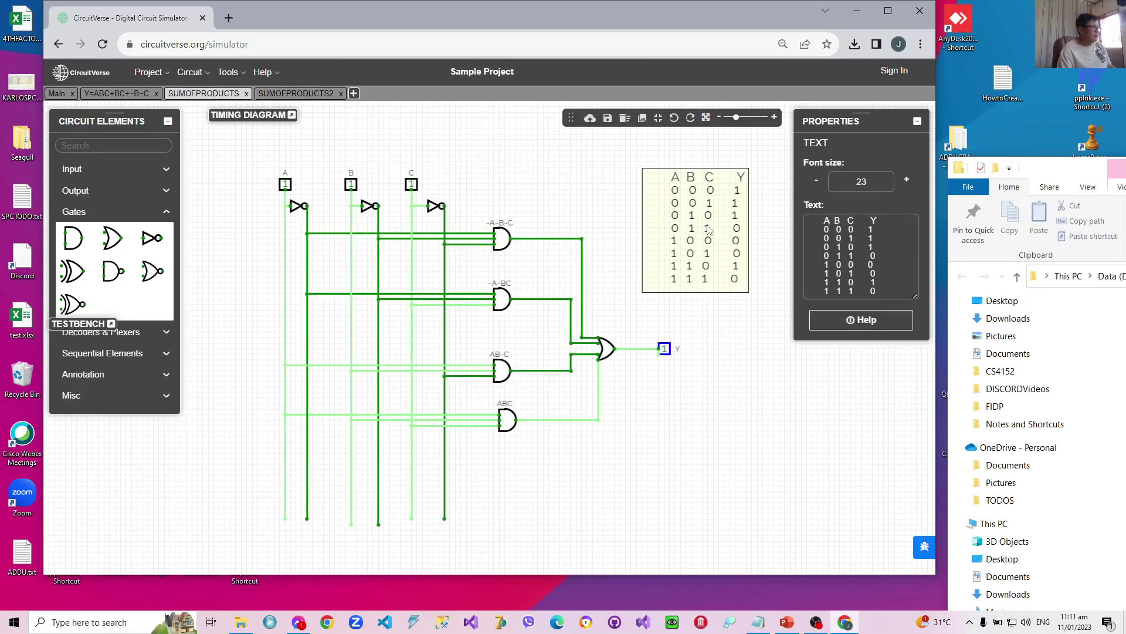
left_click(300, 94)
right_click(712, 164)
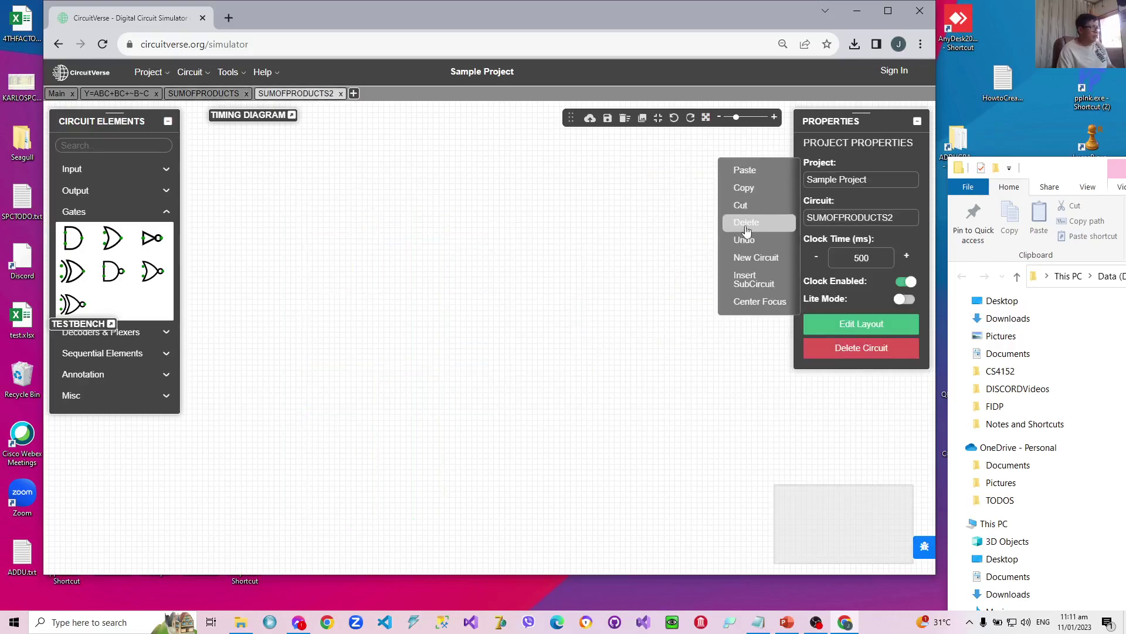
left_click(743, 171)
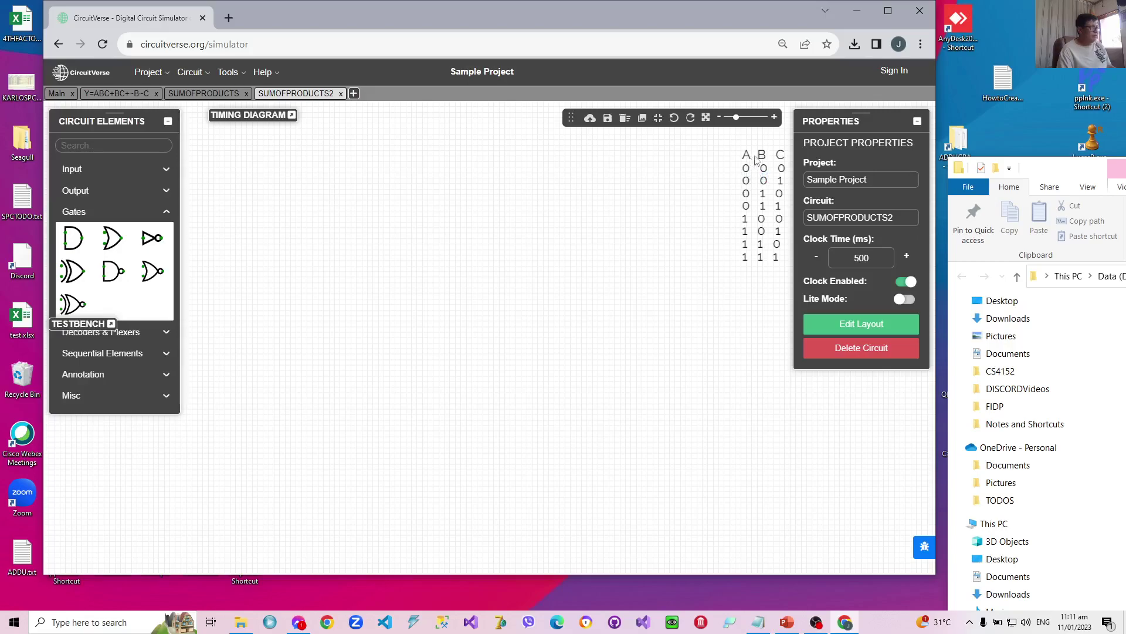
left_click_drag(758, 166, 683, 167)
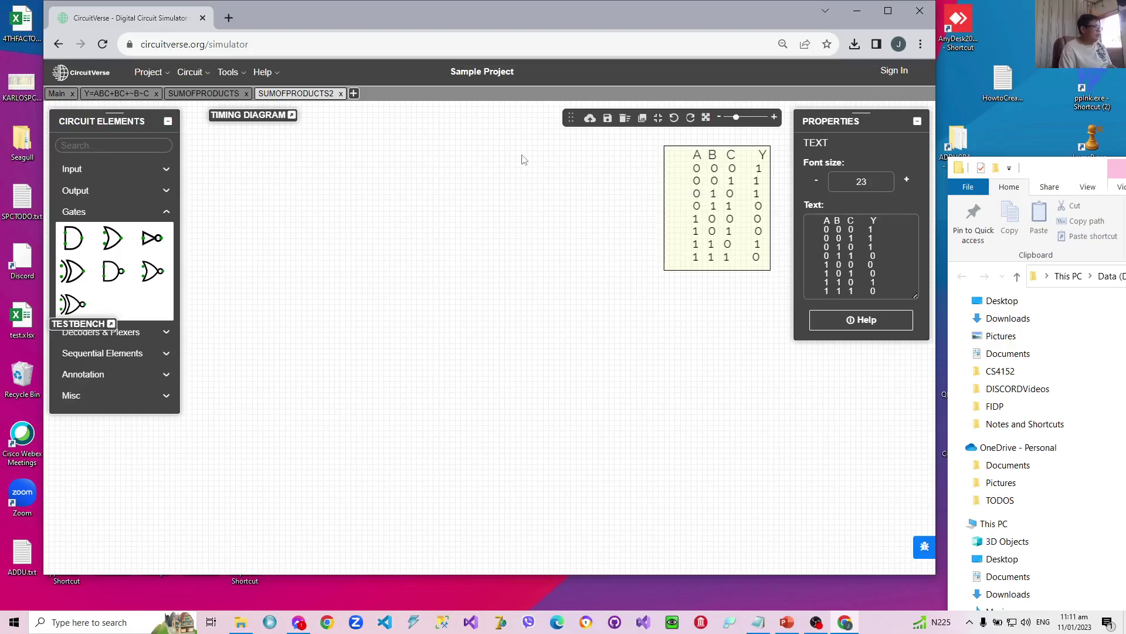
In Tools > Combinational Analysis, name the inputs A,B,C and the output Y
left_click(228, 73)
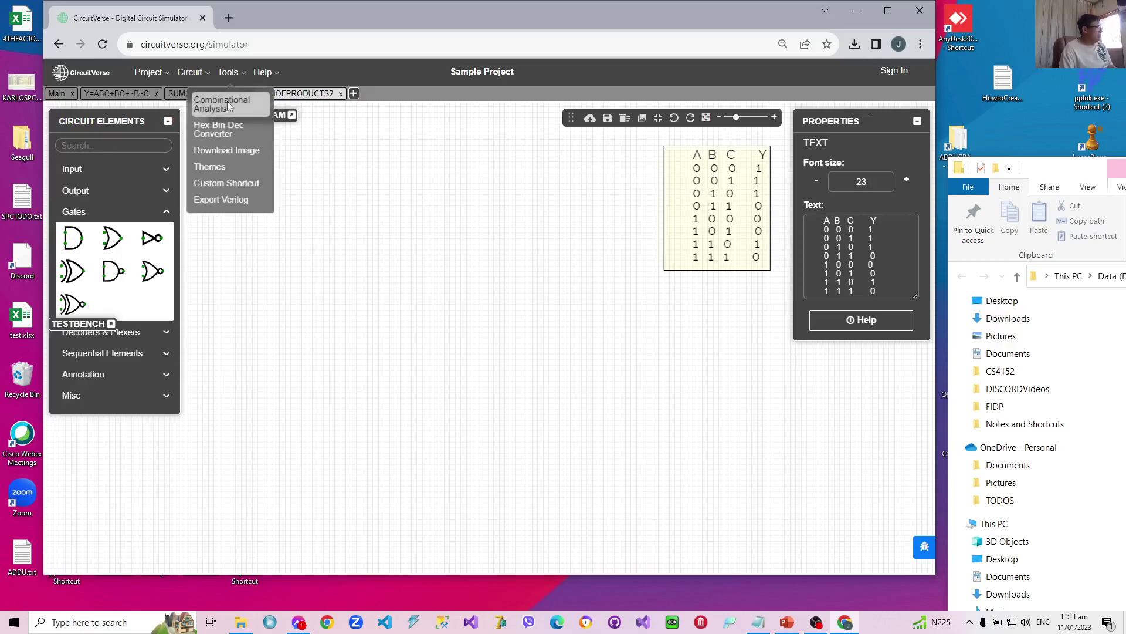
left_click(227, 105)
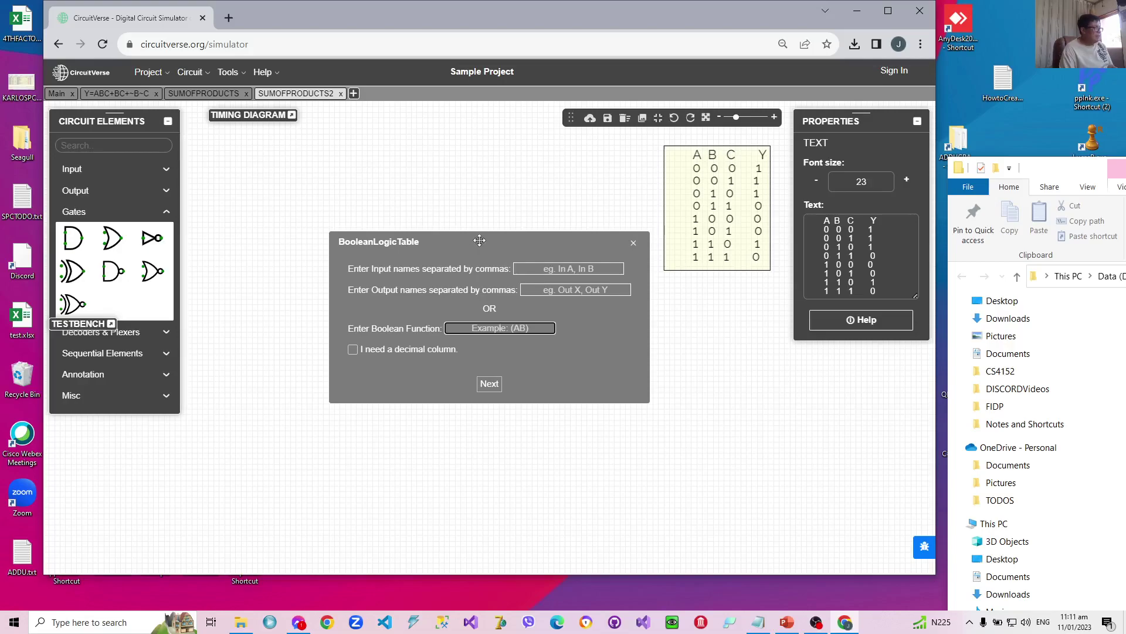
left_click_drag(480, 240, 365, 178)
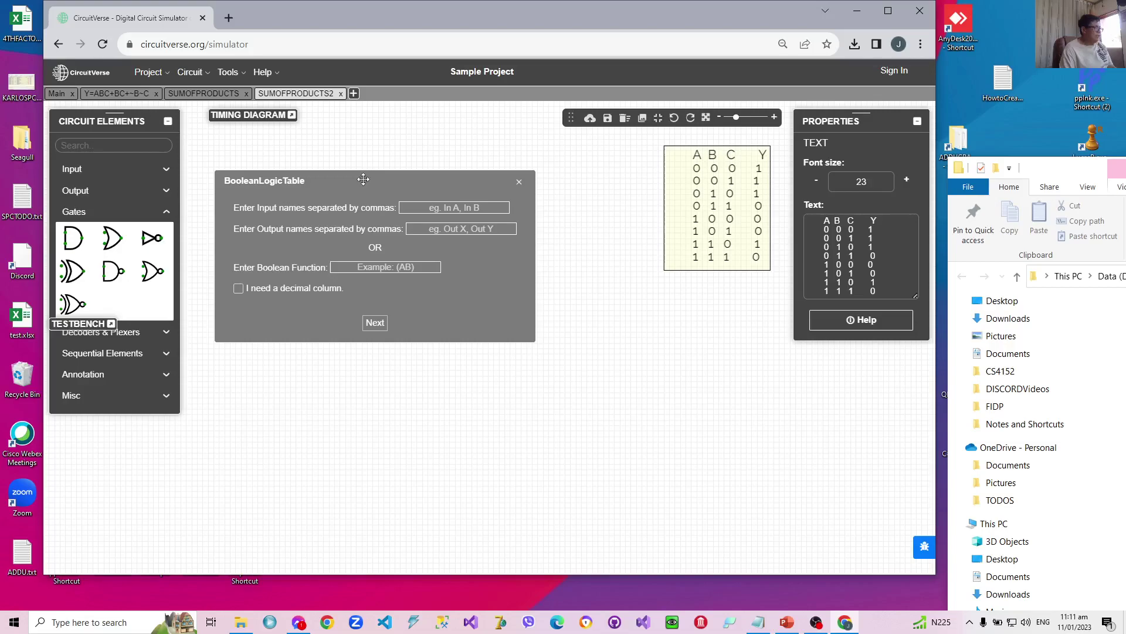
left_click(491, 209)
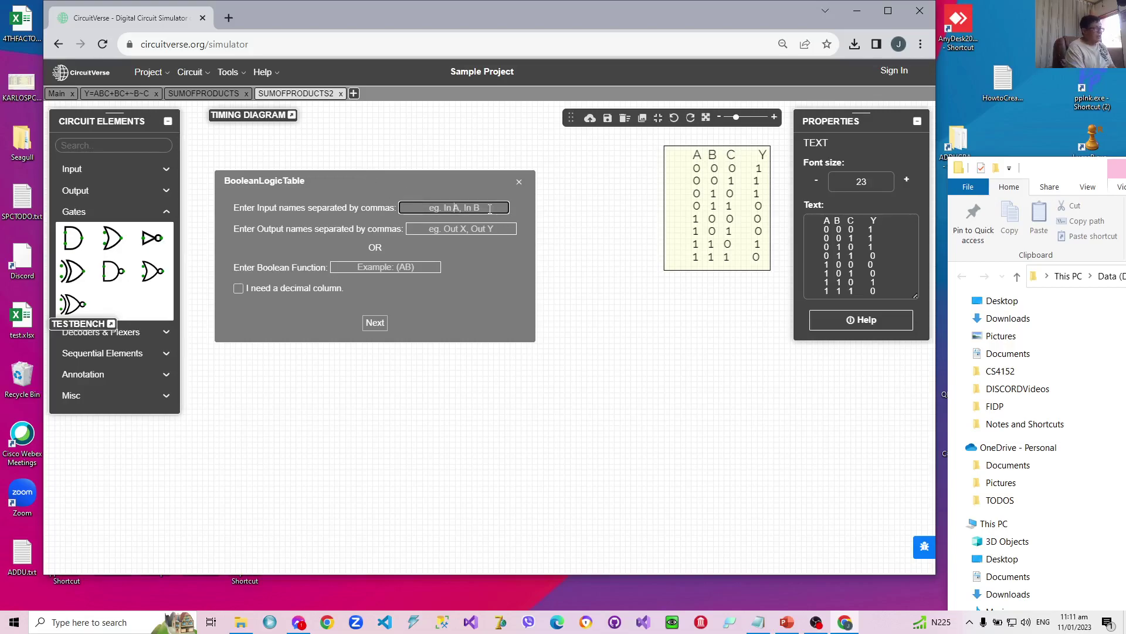
type("A,B,")
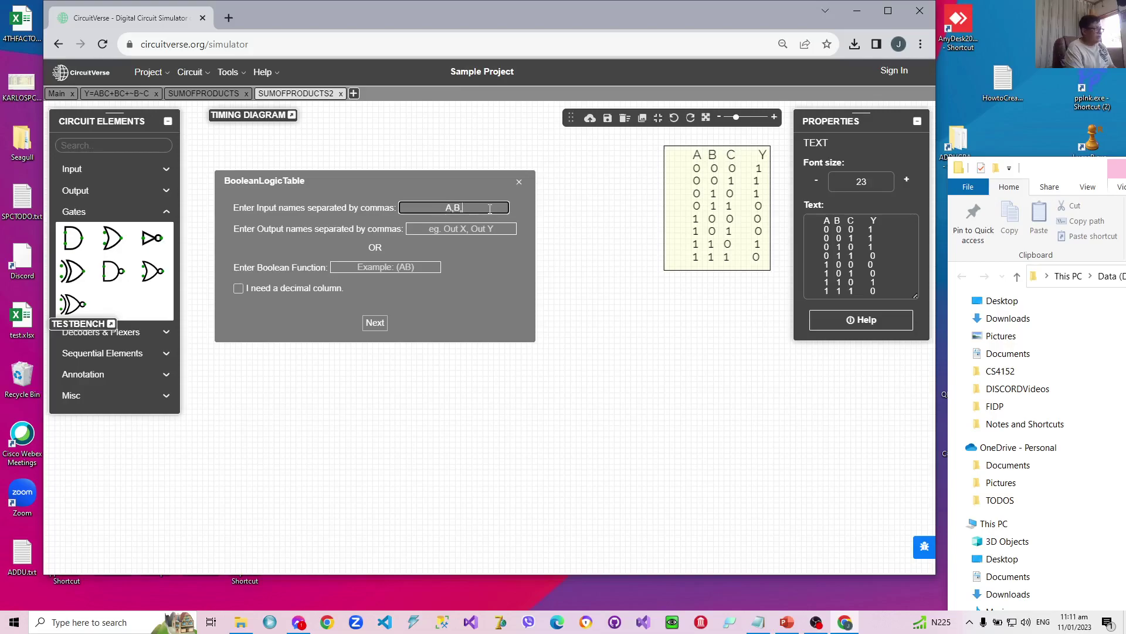
type("C")
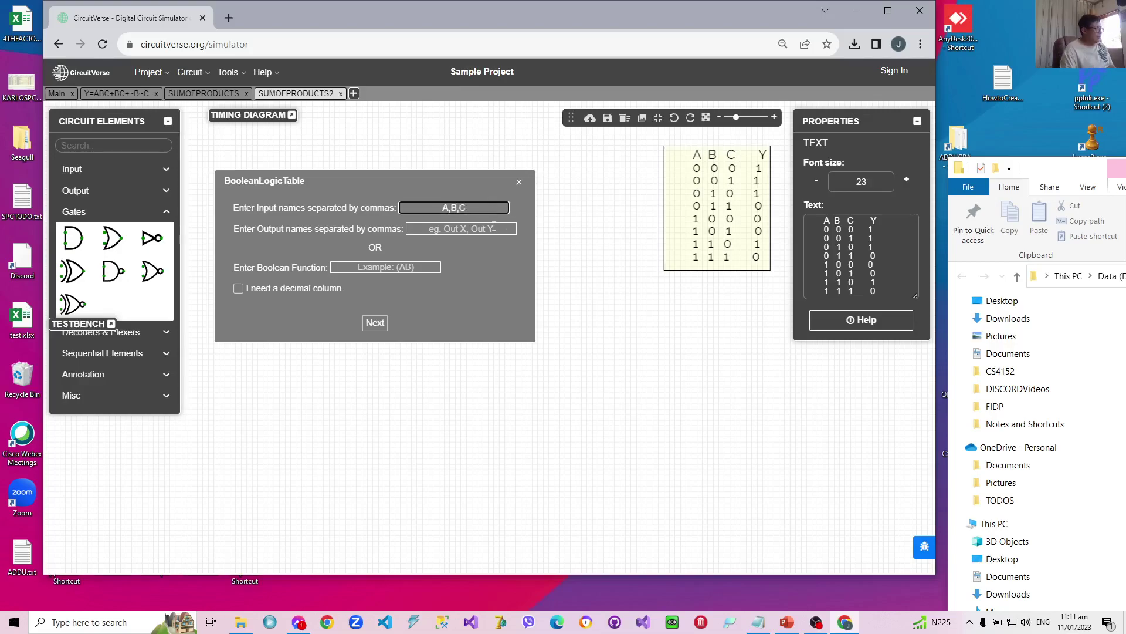
left_click(496, 230)
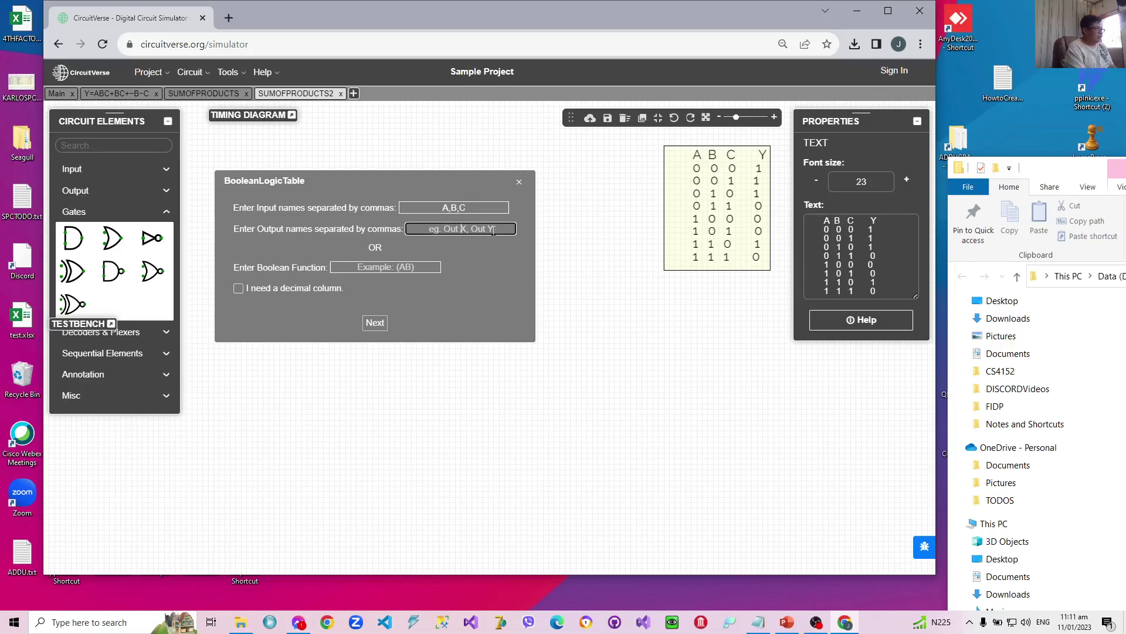
type("Y")
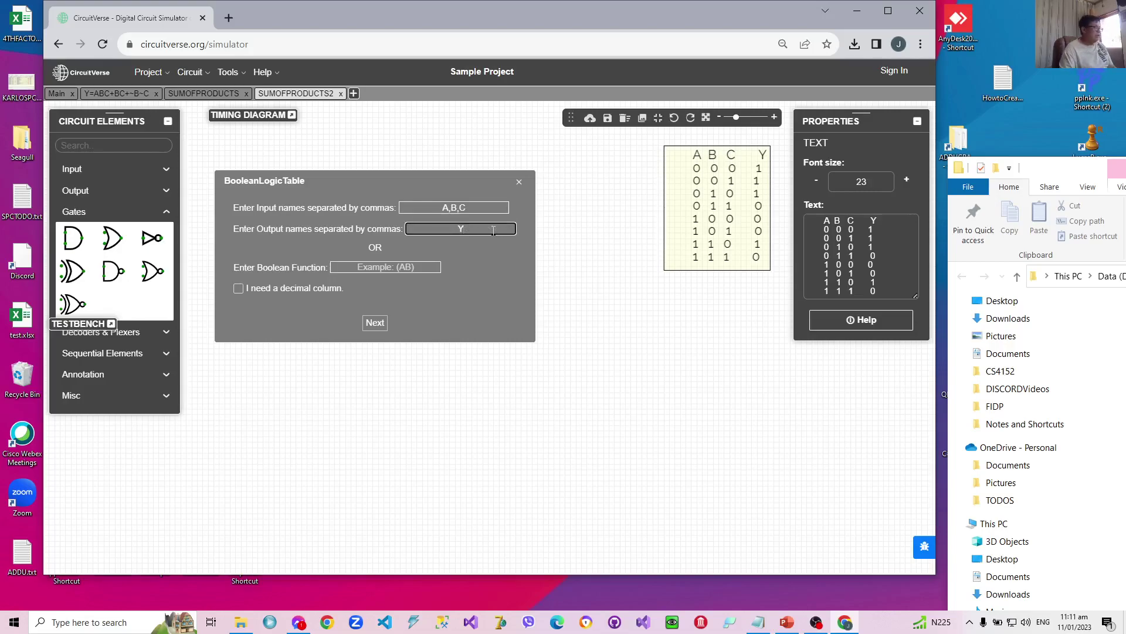
Set the Y column to 1,1,1,0,0,0,1,0 for rows 000 through 111
left_click(374, 323)
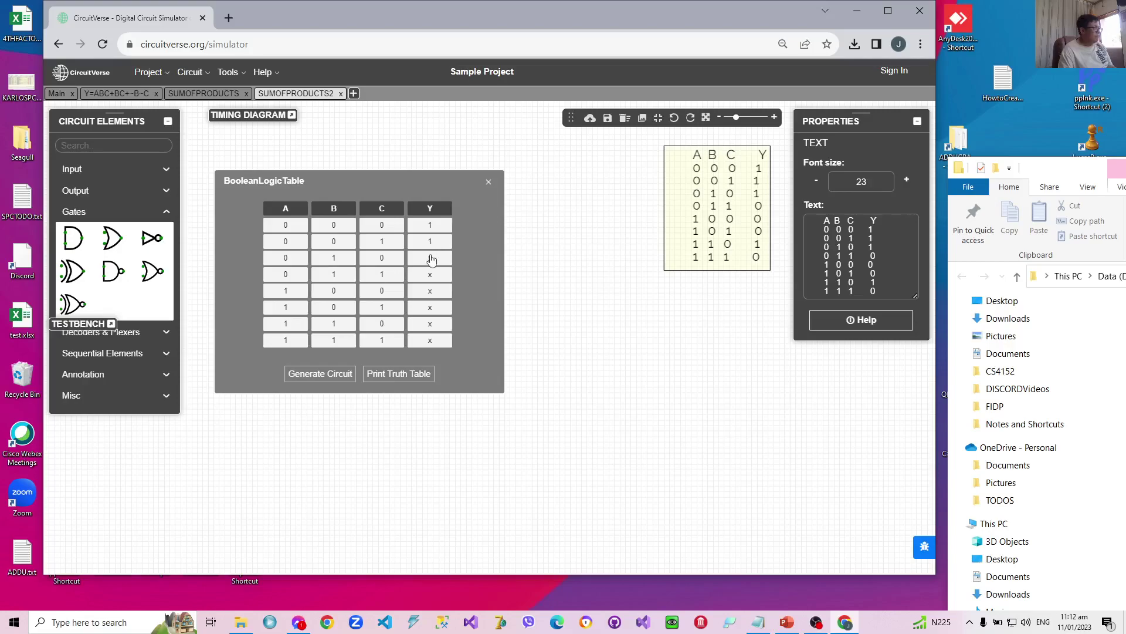
left_click(431, 258)
left_click(432, 275)
left_click(438, 307)
left_click(431, 326)
left_click(432, 340)
Generate the simplified circuit and bring it into view, comparing it with SUMOFPRODUCTS
left_click(321, 373)
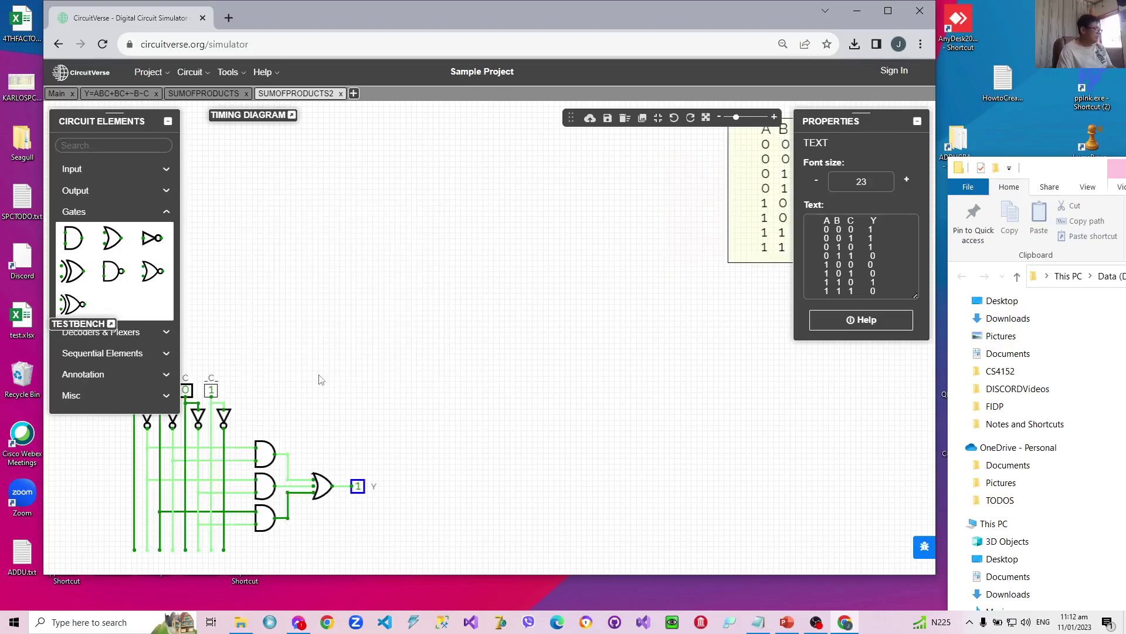
mouse_move(321, 409)
left_mouse_down()
mouse_move(477, 297)
mouse_move(491, 173)
mouse_move(491, 187)
left_mouse_up()
right_click(484, 295)
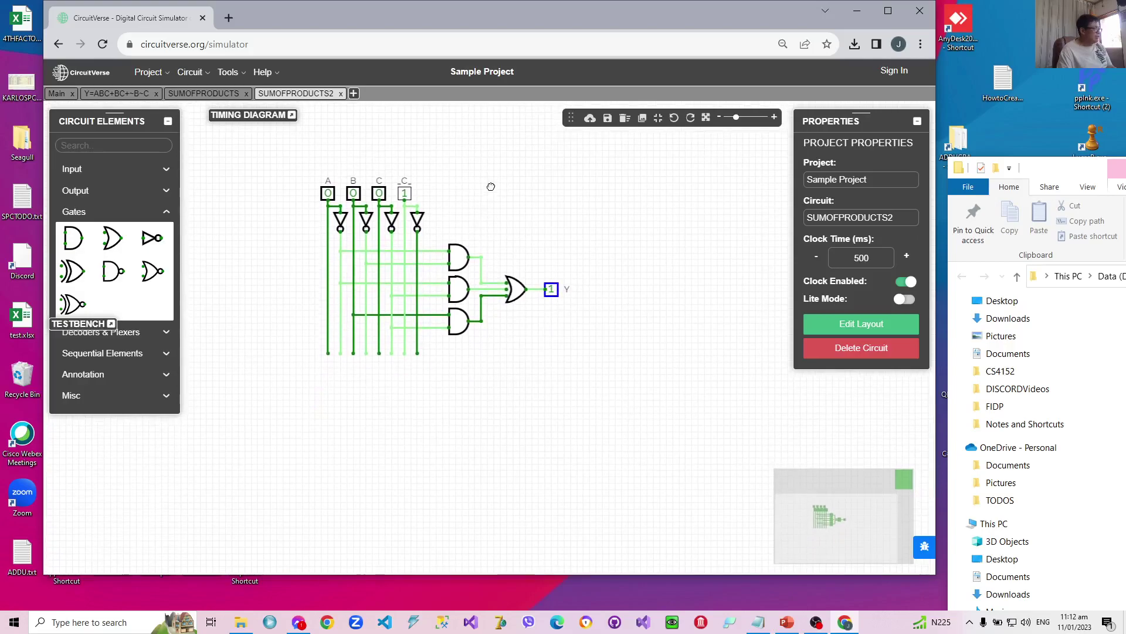
left_click(189, 96)
left_click(295, 95)
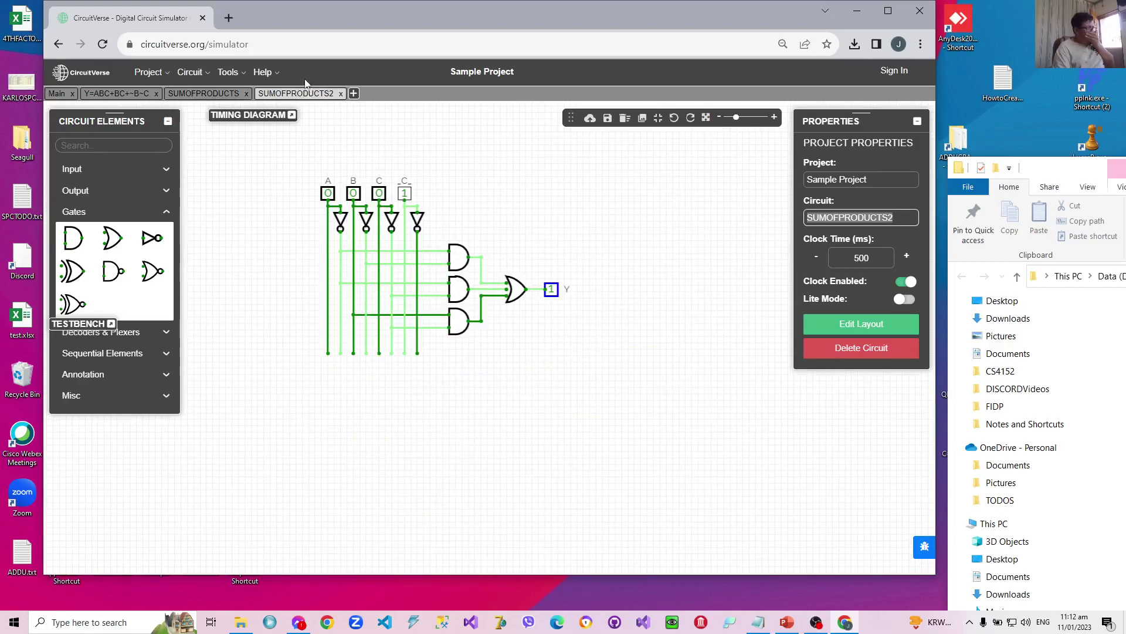
Move the truth table text up and to the right of the generated circuit
left_click(650, 213)
left_click_drag(649, 213, 410, 256)
mouse_move(674, 226)
left_mouse_down()
mouse_move(371, 235)
mouse_move(649, 403)
mouse_move(663, 395)
left_mouse_up()
left_click_drag(648, 182, 301, 311)
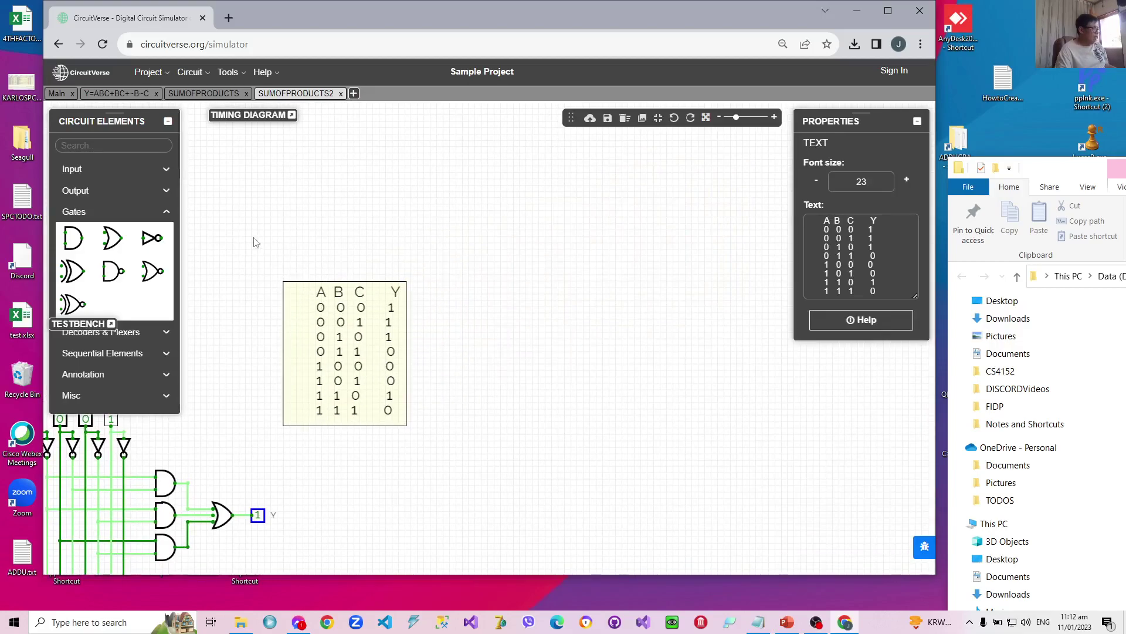
left_click_drag(252, 241, 506, 130)
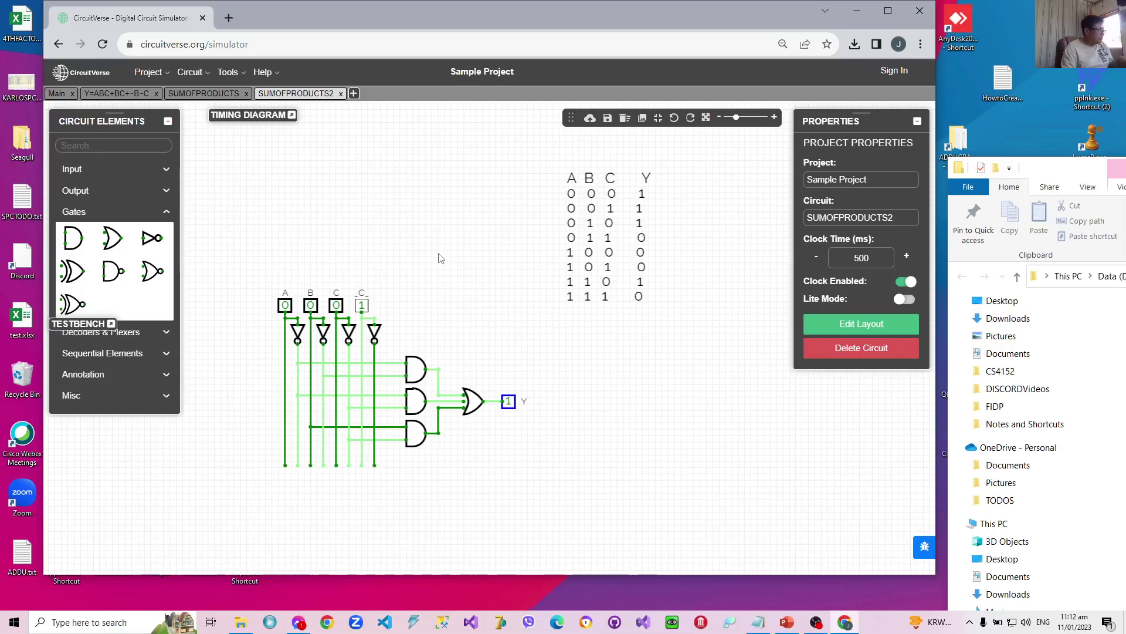
Delete the extra _C_ constant input and its unused NOT gate
left_click(363, 306)
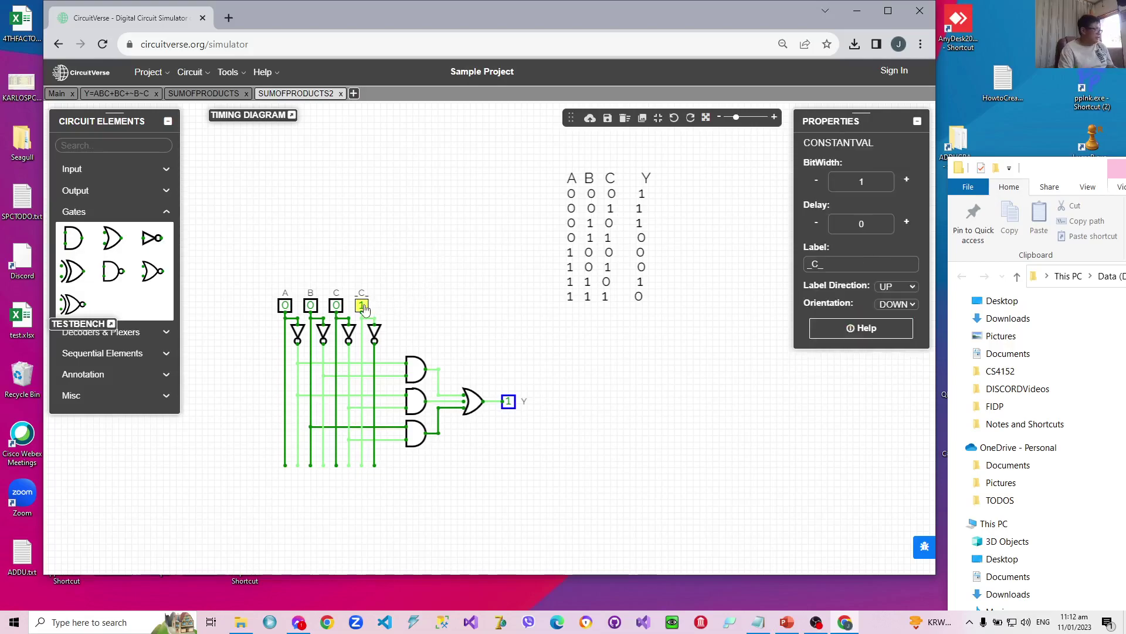
key("Delete")
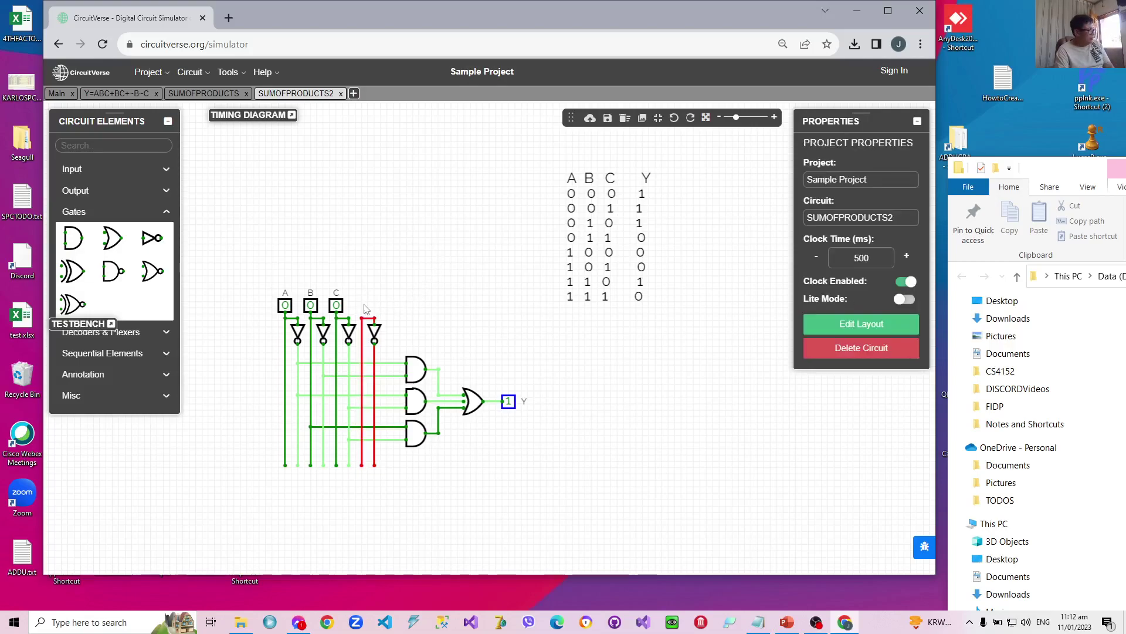
left_click(374, 328)
key("Delete")
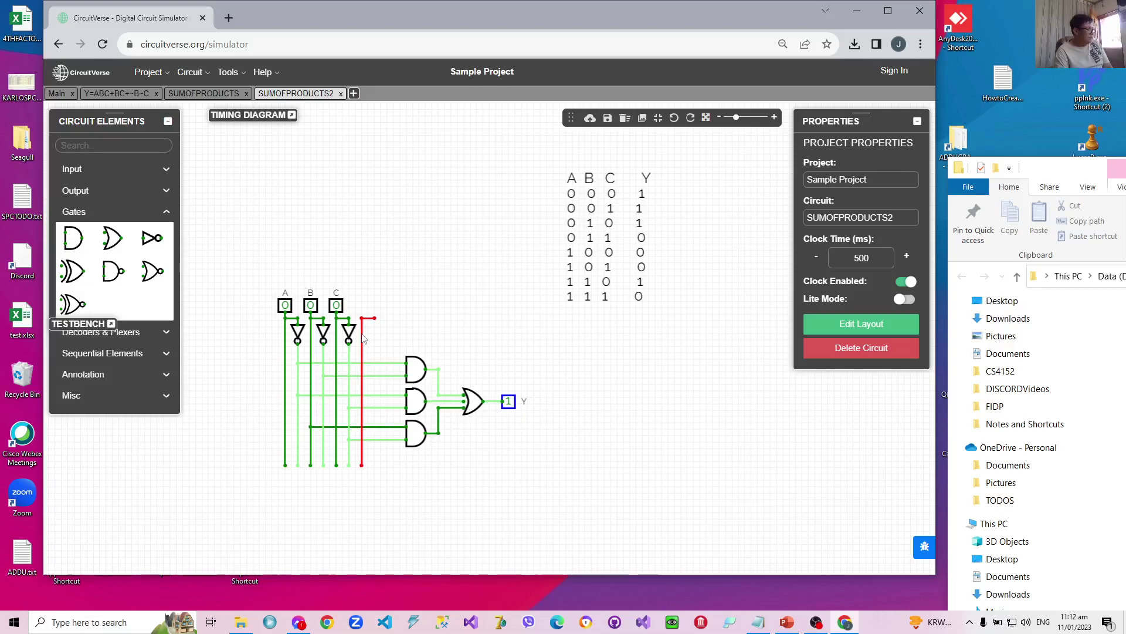
Delete the leftover red vertical wire and the remaining wire stub
left_click(363, 338)
key("Delete")
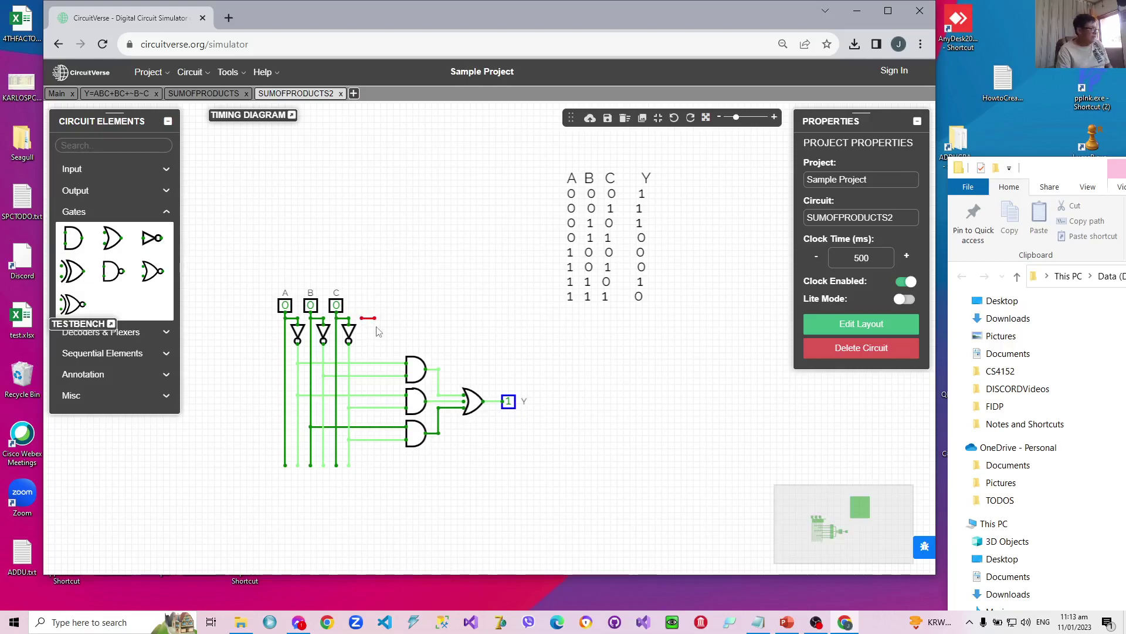
left_click(382, 302)
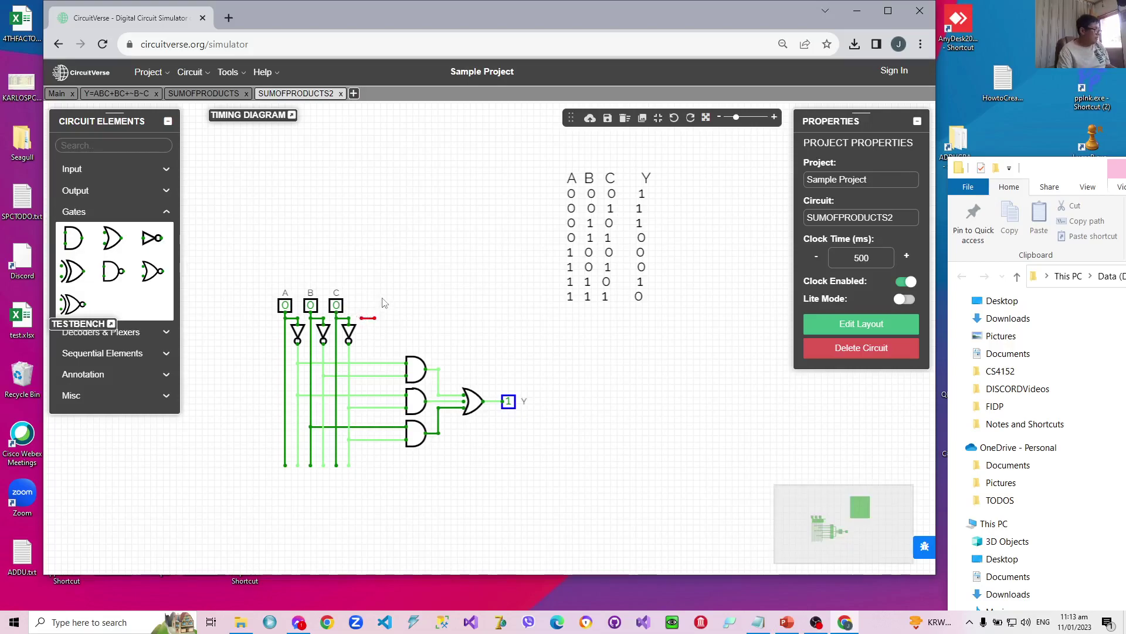
left_click_drag(361, 300, 393, 342)
key("Delete")
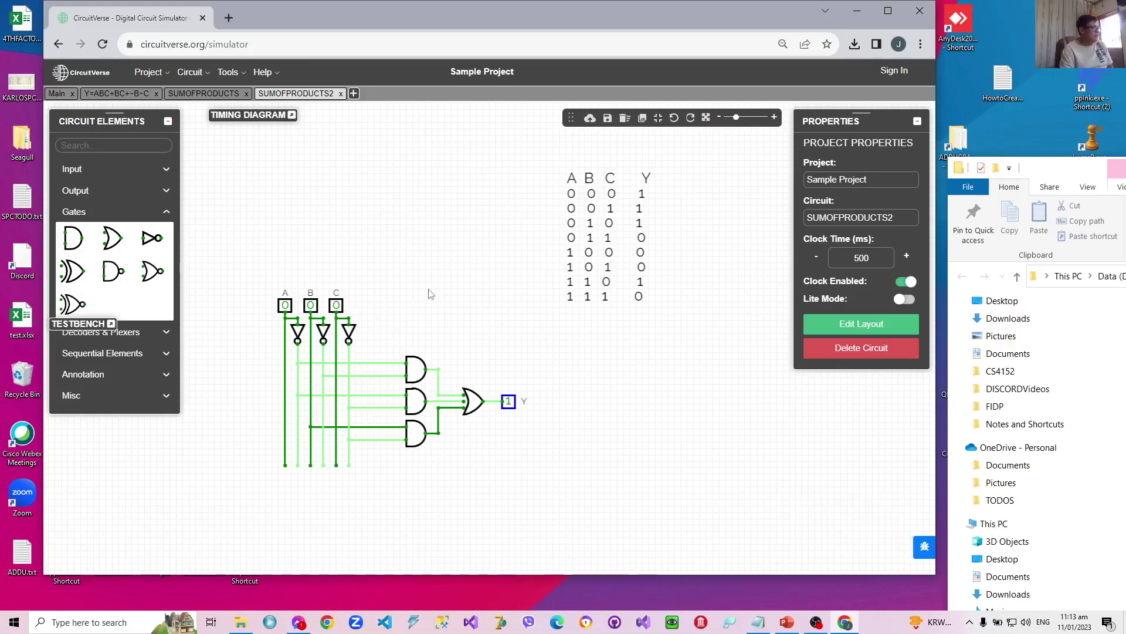
Toggle inputs A, B, C through rows 001 to 111, checking Y against the table
left_click(337, 306)
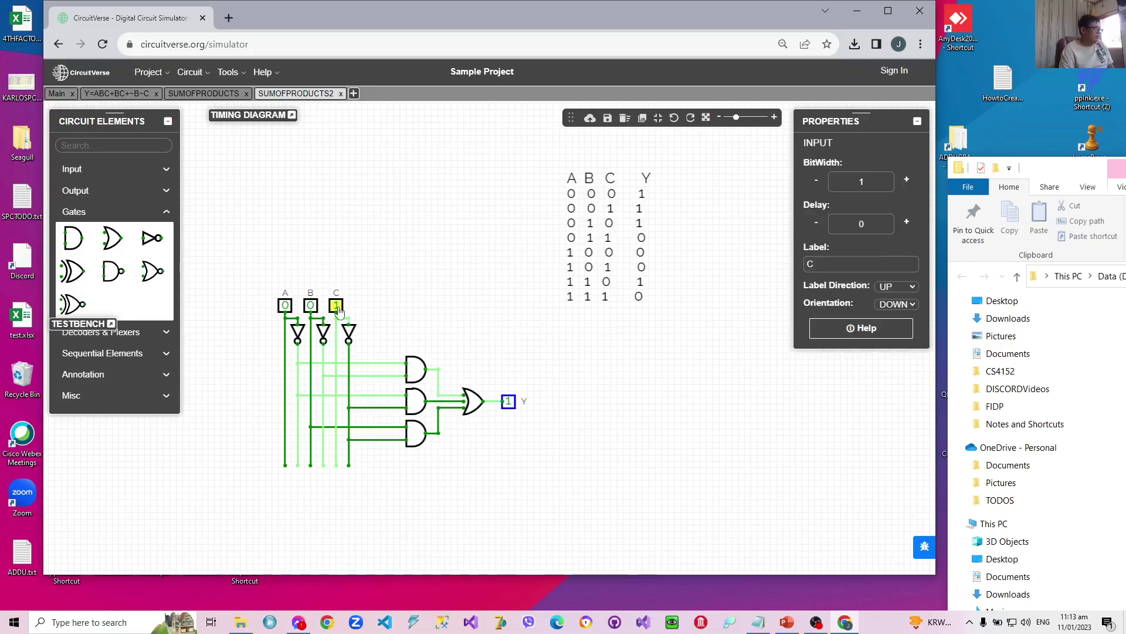
left_click(338, 306)
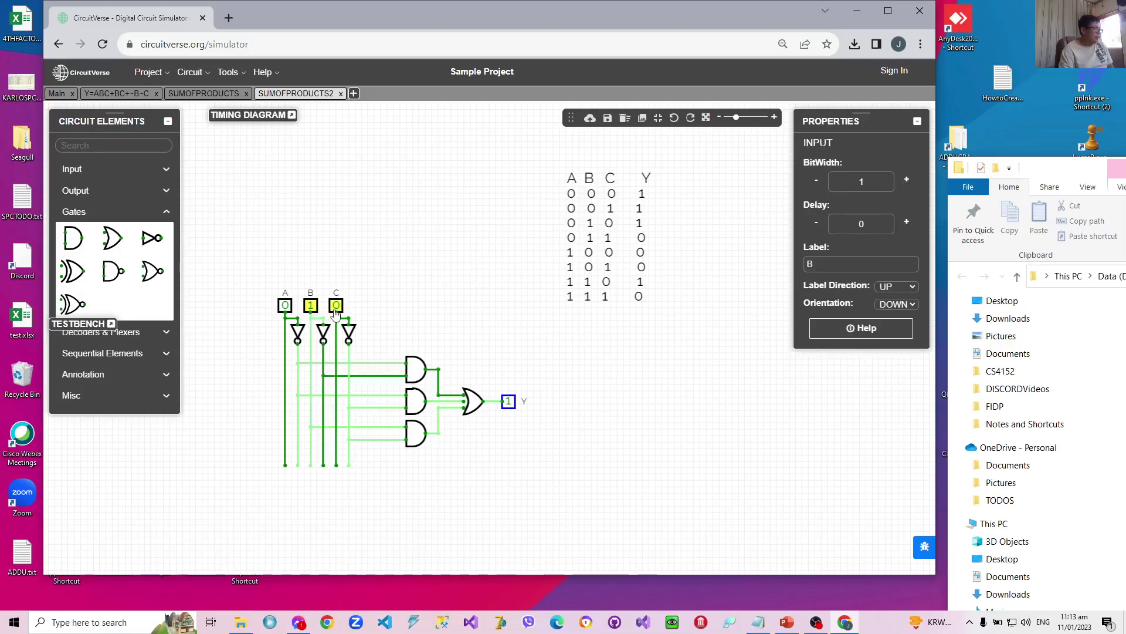
left_click(336, 306)
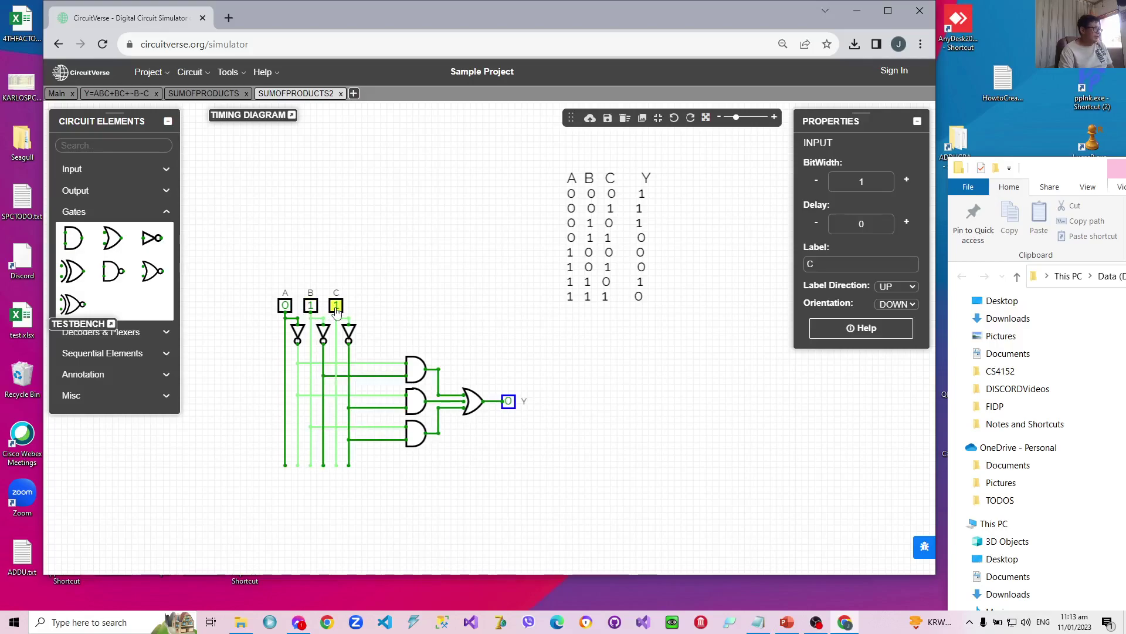
left_click(336, 306)
left_click(285, 305)
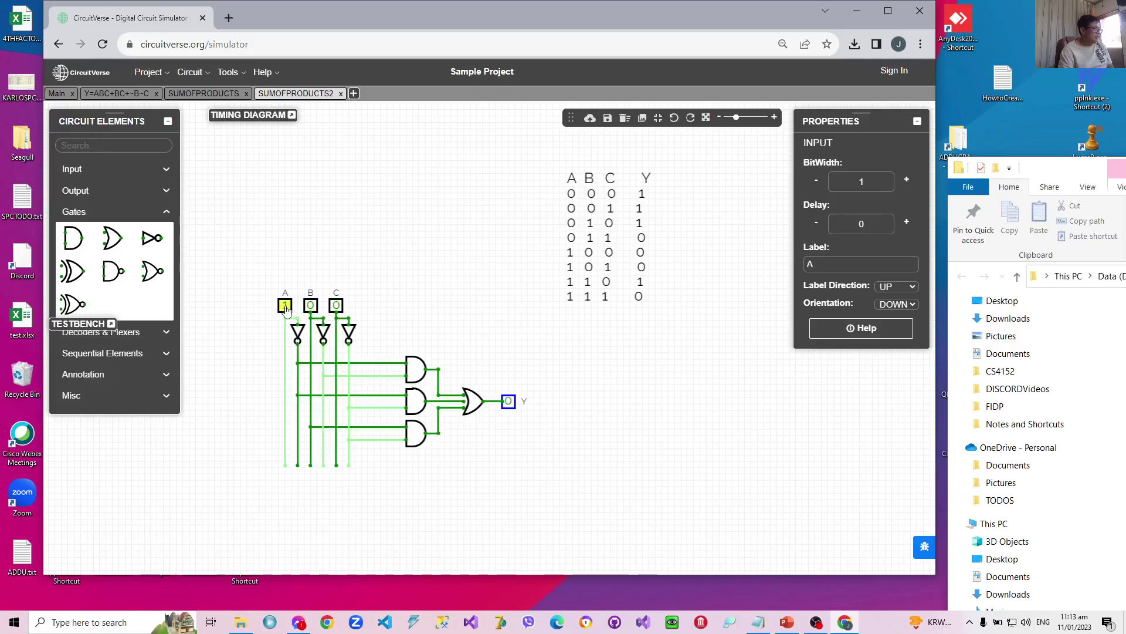
left_click(335, 306)
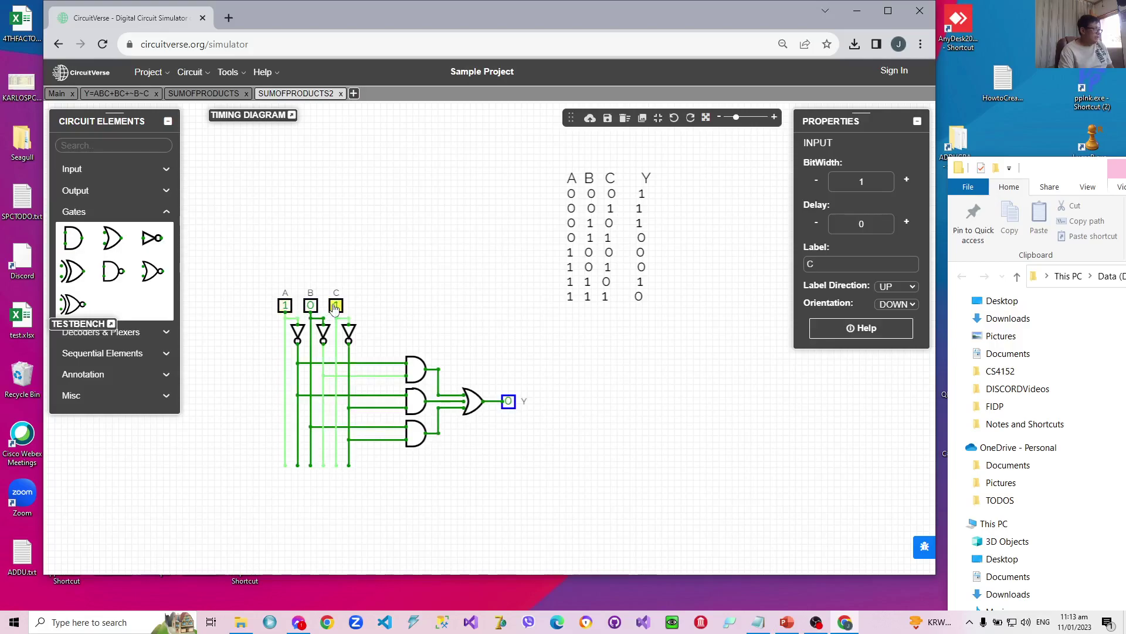
left_click(335, 306)
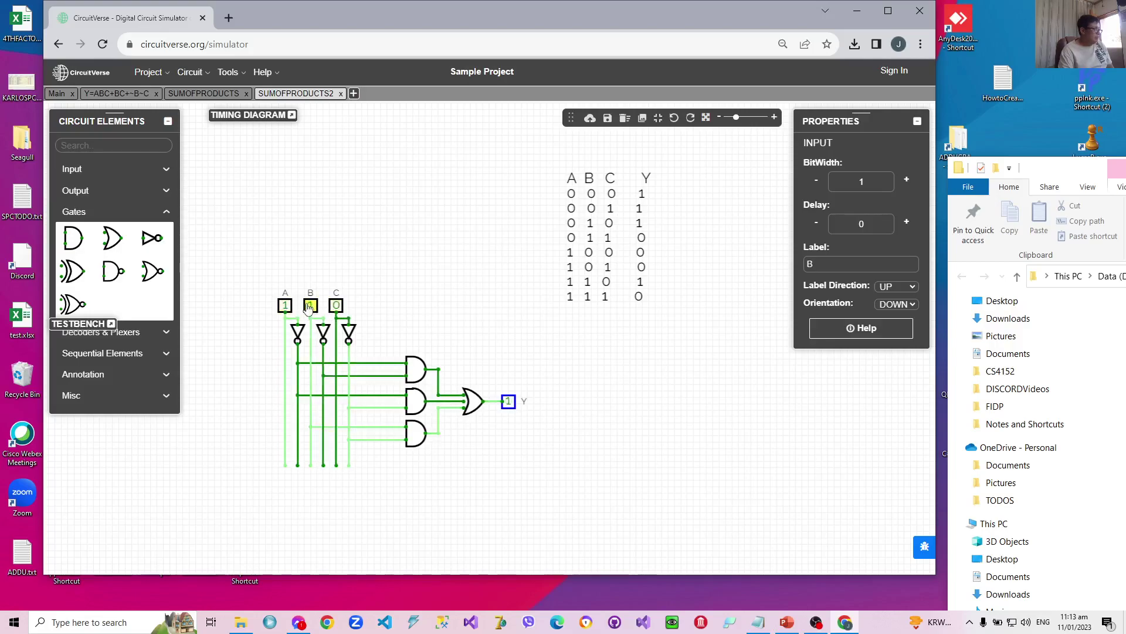
left_click(336, 307)
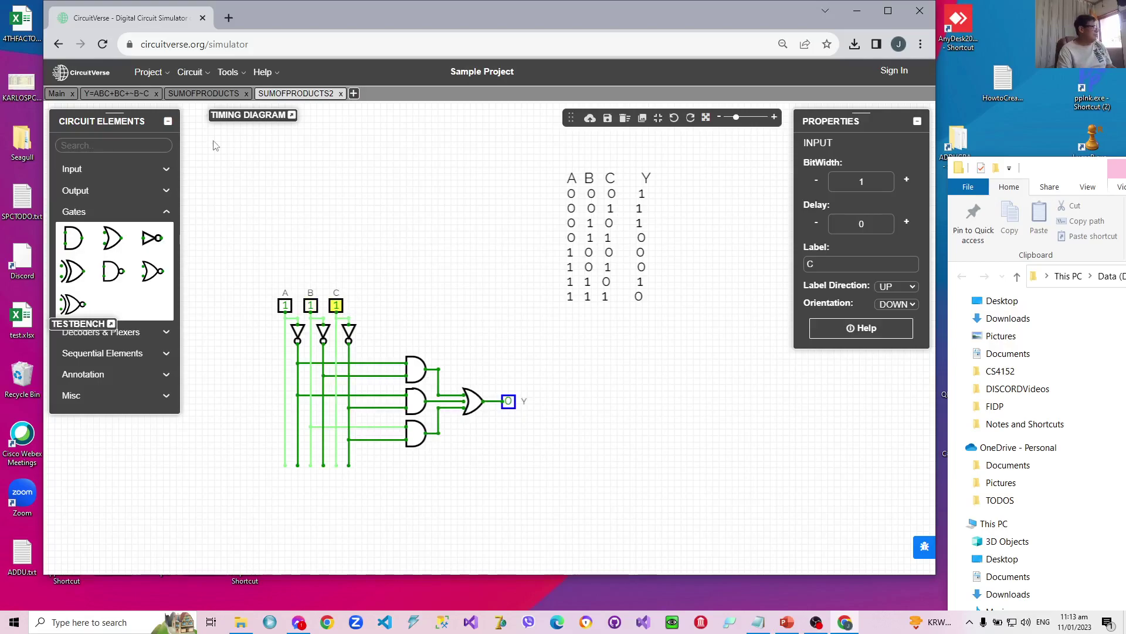
Export the project from the Project menu as SampleCVProjectV4.cv and save the download
left_click(149, 74)
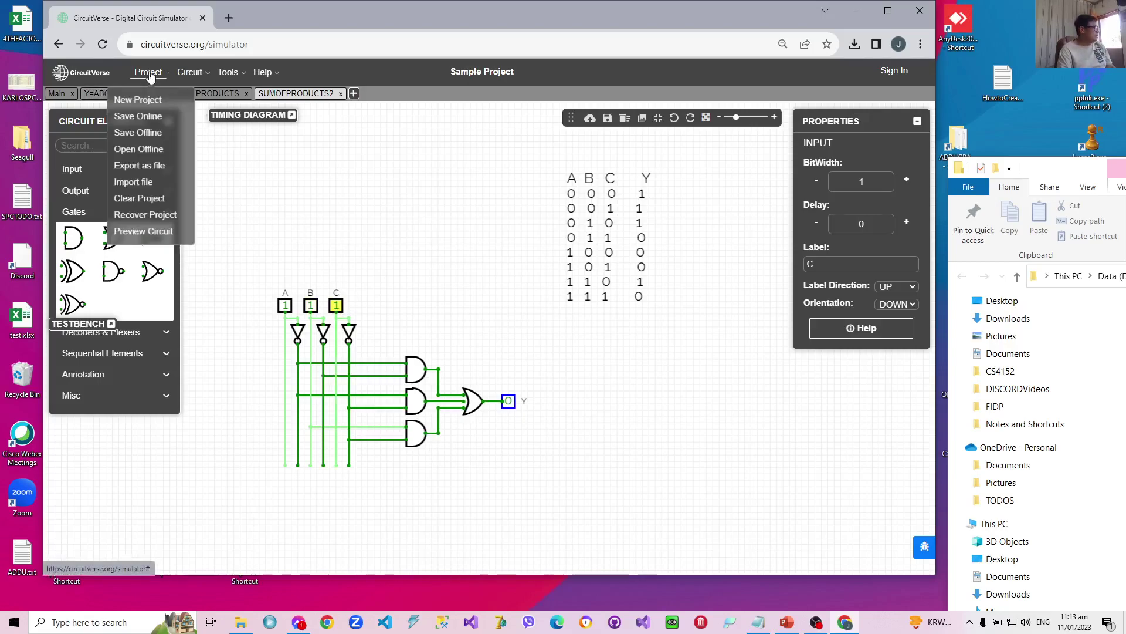
left_click(141, 165)
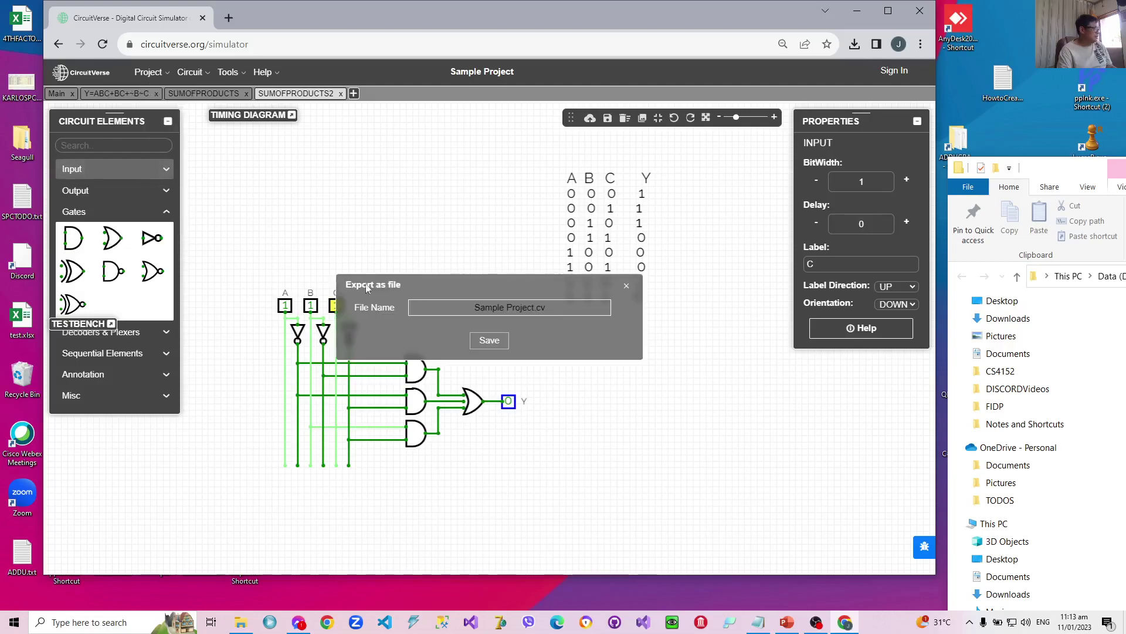
left_click(506, 307)
key("BackSpace")
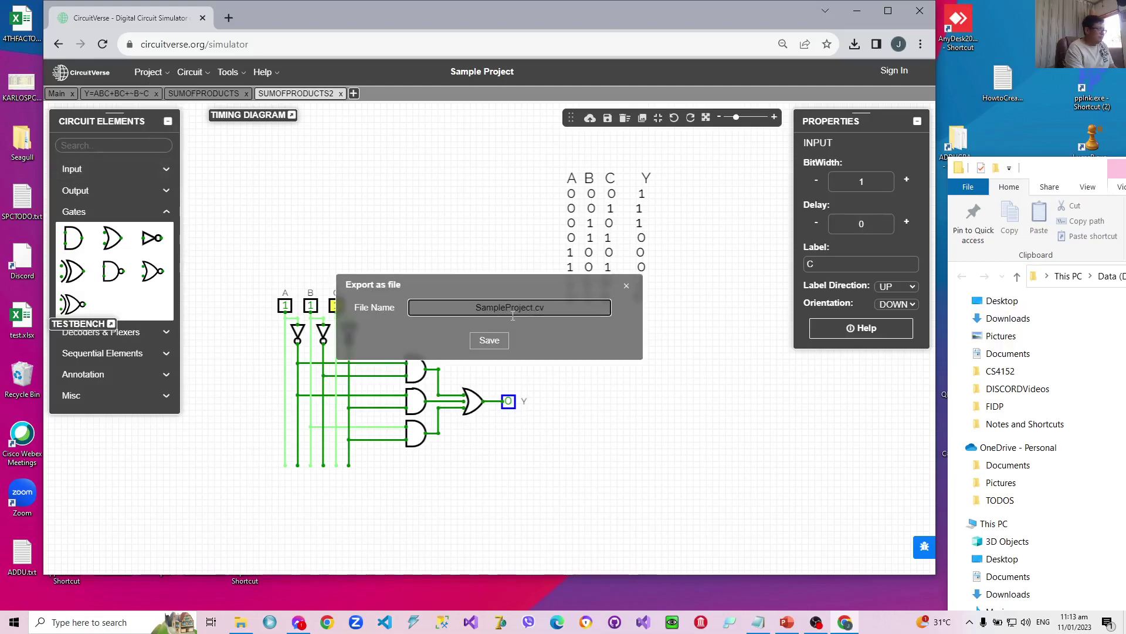
type("CV")
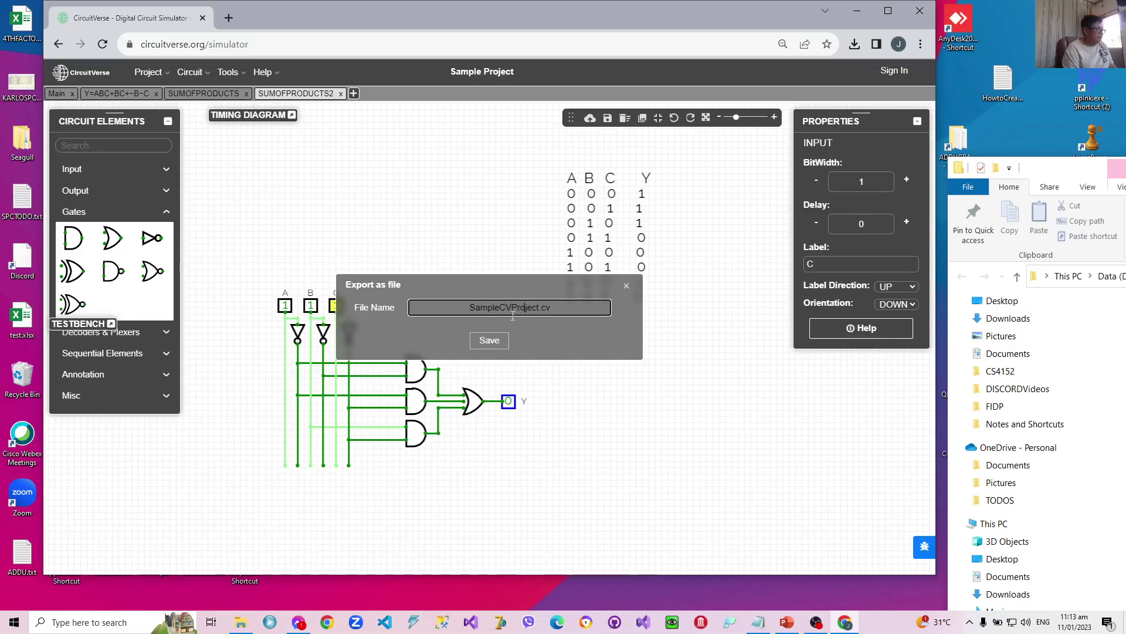
type("V")
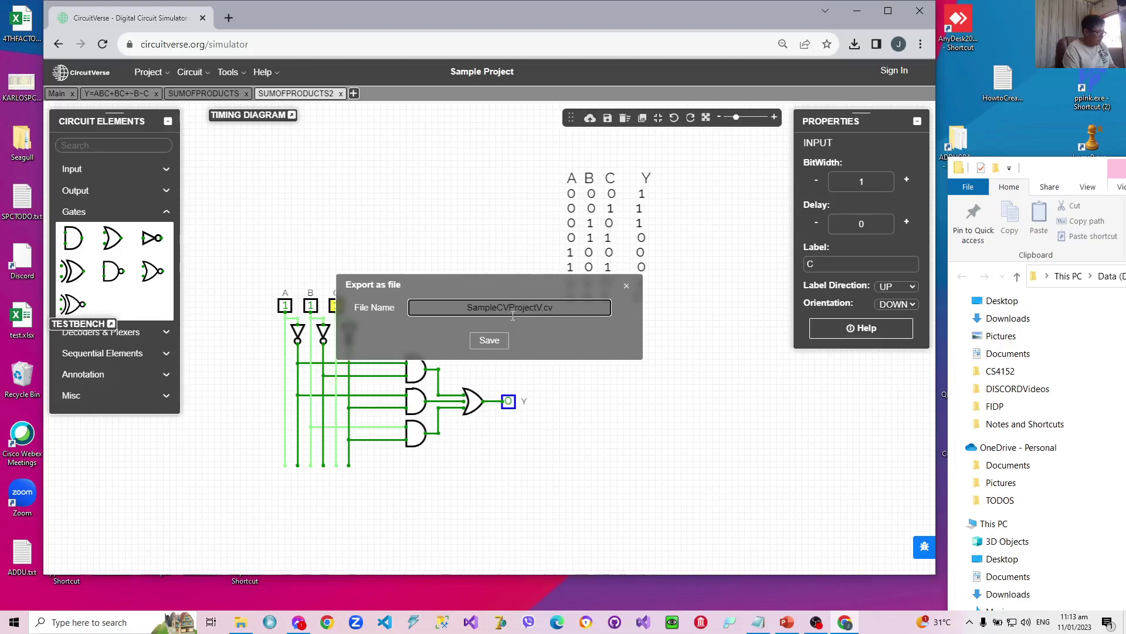
type("4")
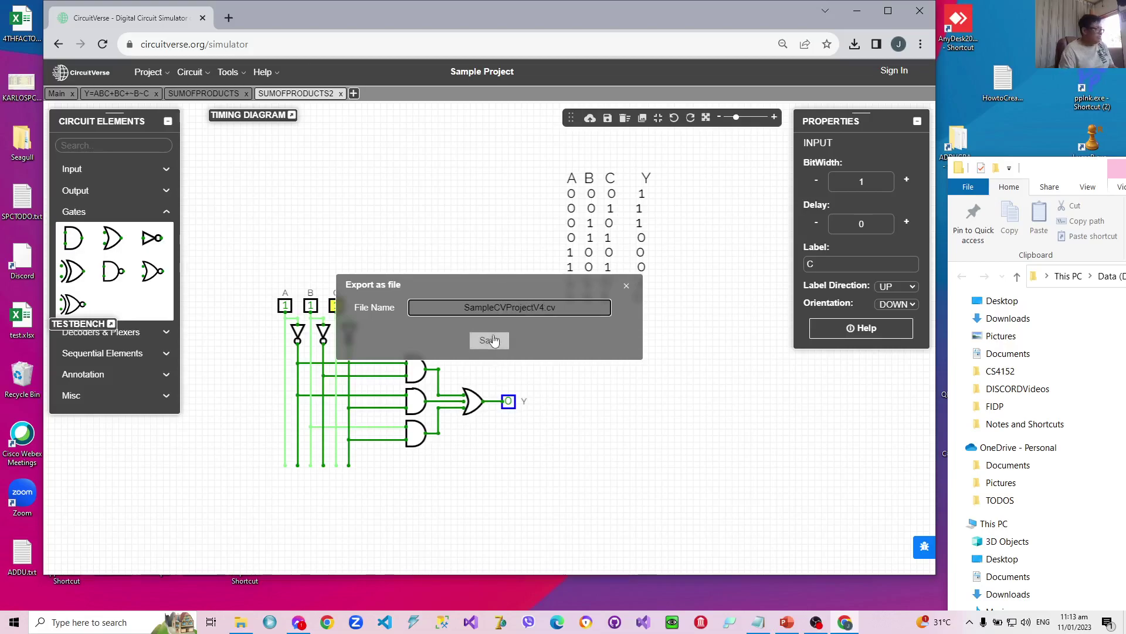
left_click(492, 340)
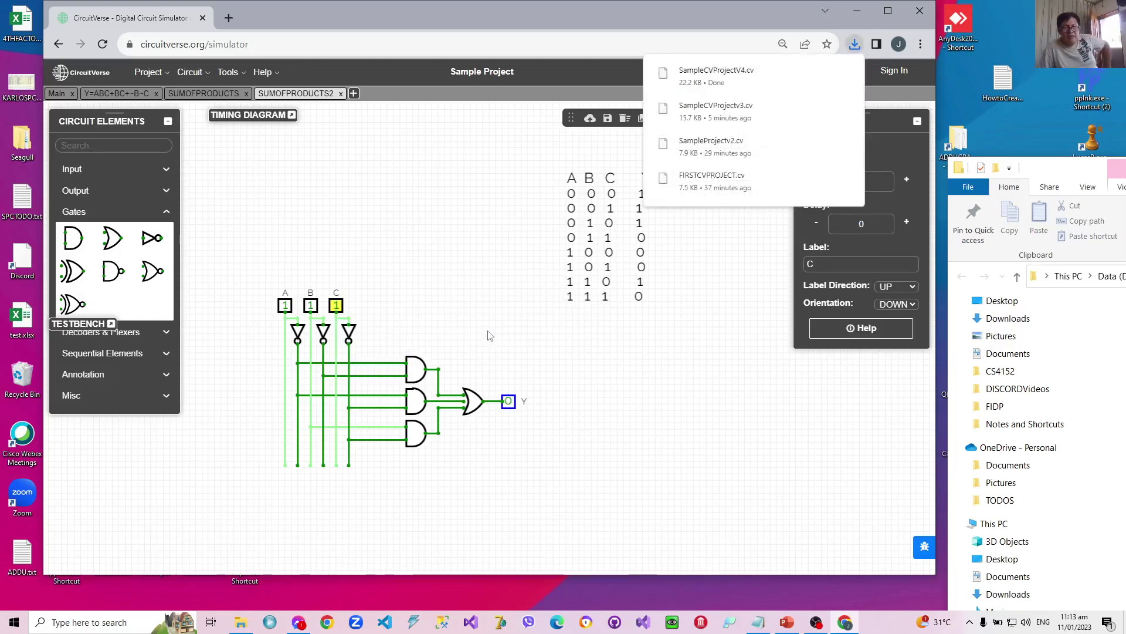